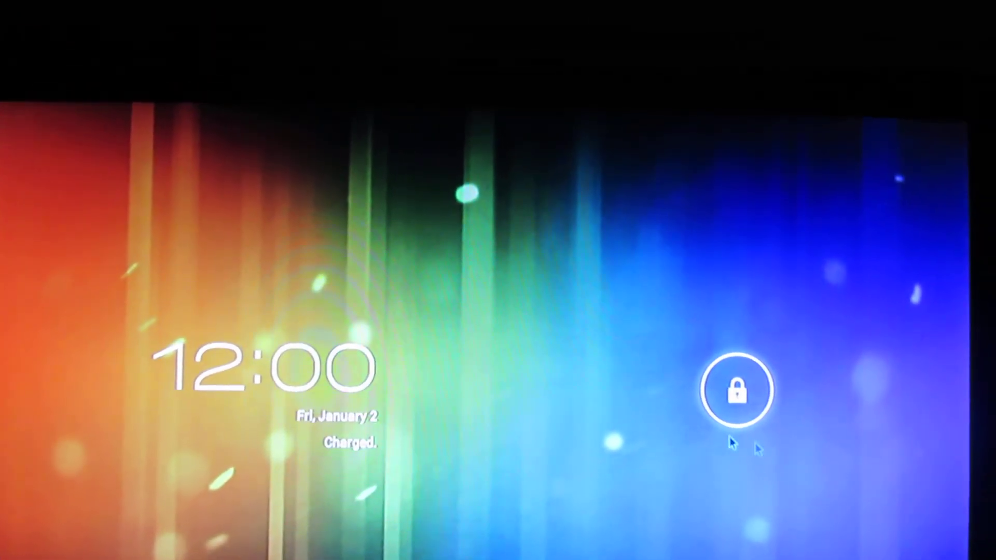
- Unlock the Android 4.0.4 device by dragging the lock circle
mouse_move(758, 393)
mouse_down()
mouse_move(858, 363)
mouse_move(926, 363)
mouse_up()
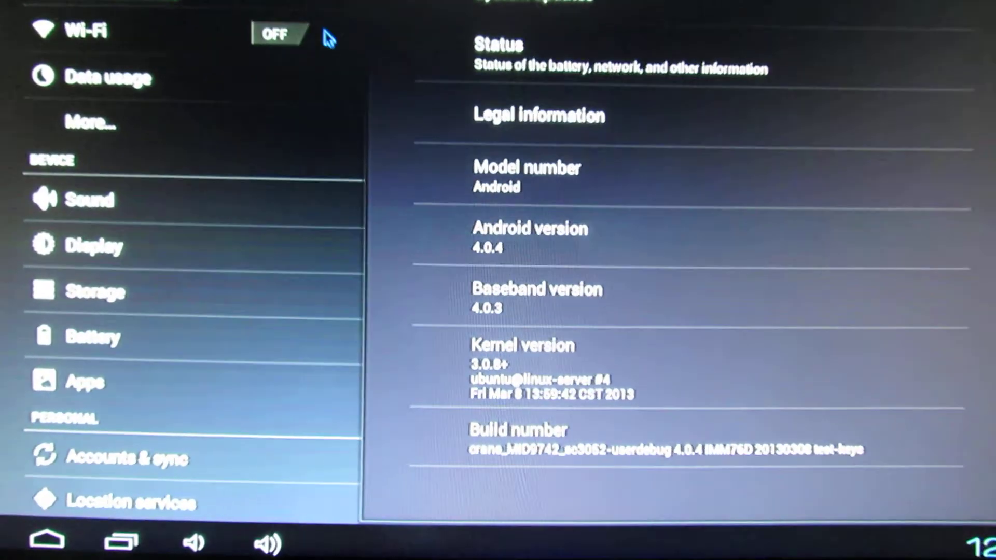
- Switch Wi-Fi on twice; it stays stuck at 'Turning Wi-Fi on'
click(284, 46)
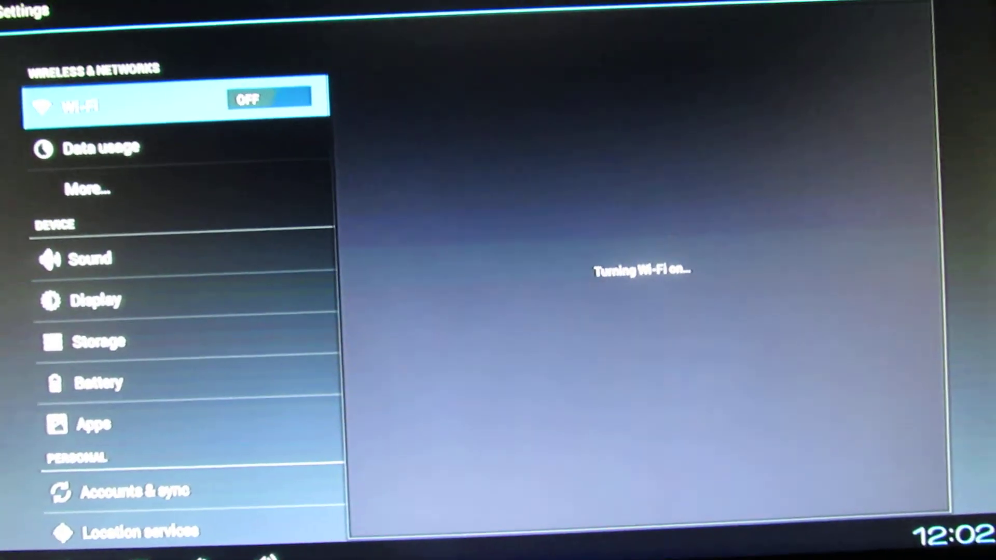
click(363, 93)
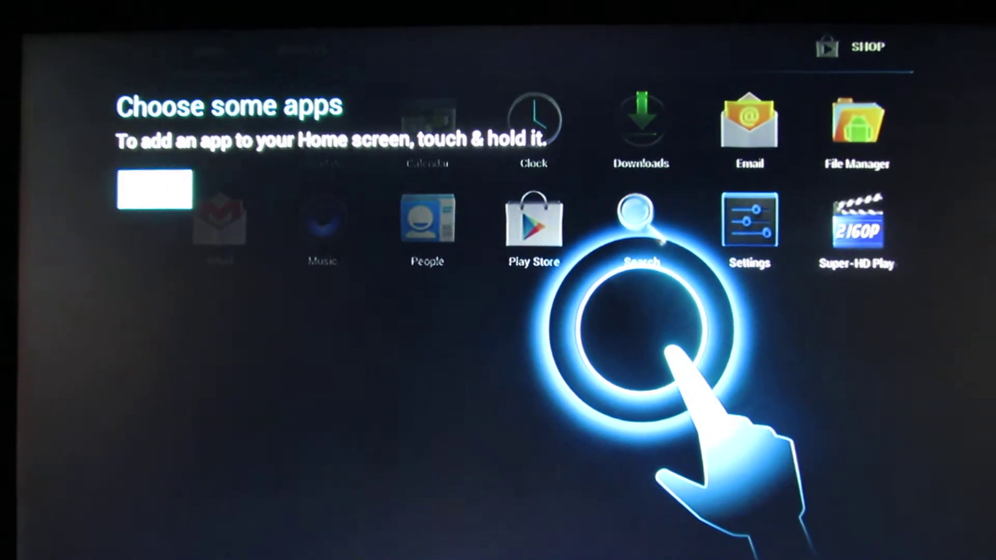
- Dismiss the 'Choose some apps' tutorial and drag Settings beside Super-HD Player
click(151, 201)
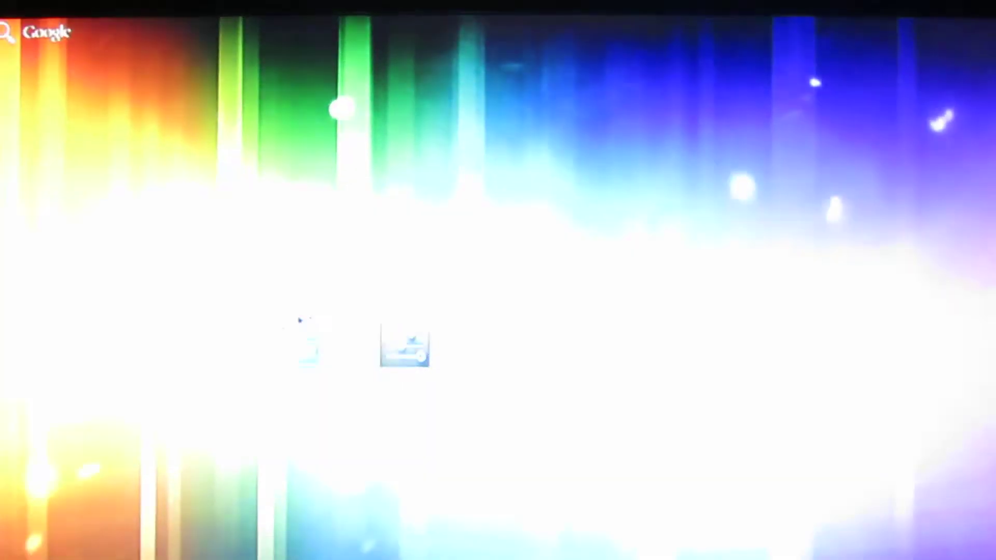
drag(734, 218, 403, 336)
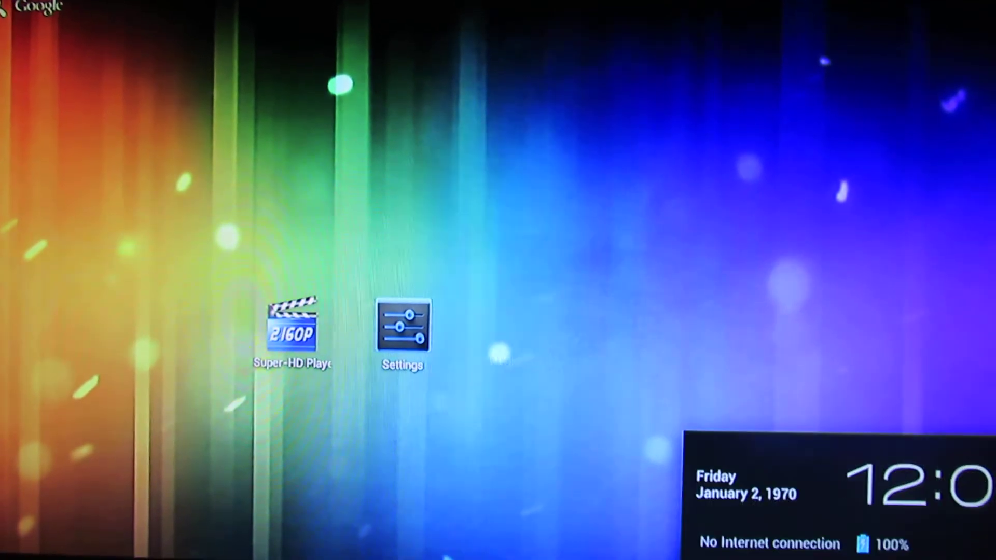
- Reach Wi-Fi settings from quick settings and flip Wi-Fi to ON
click(762, 490)
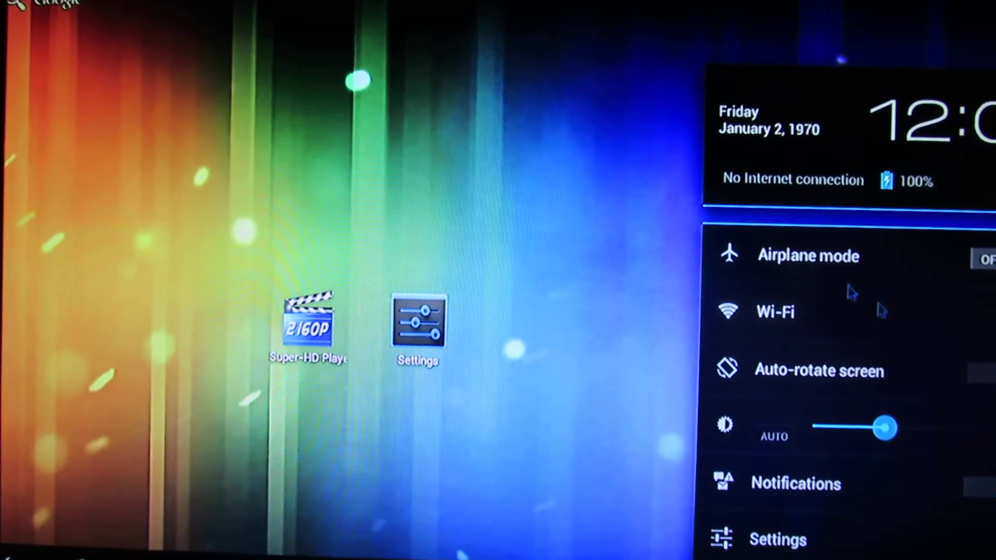
click(918, 333)
click(354, 82)
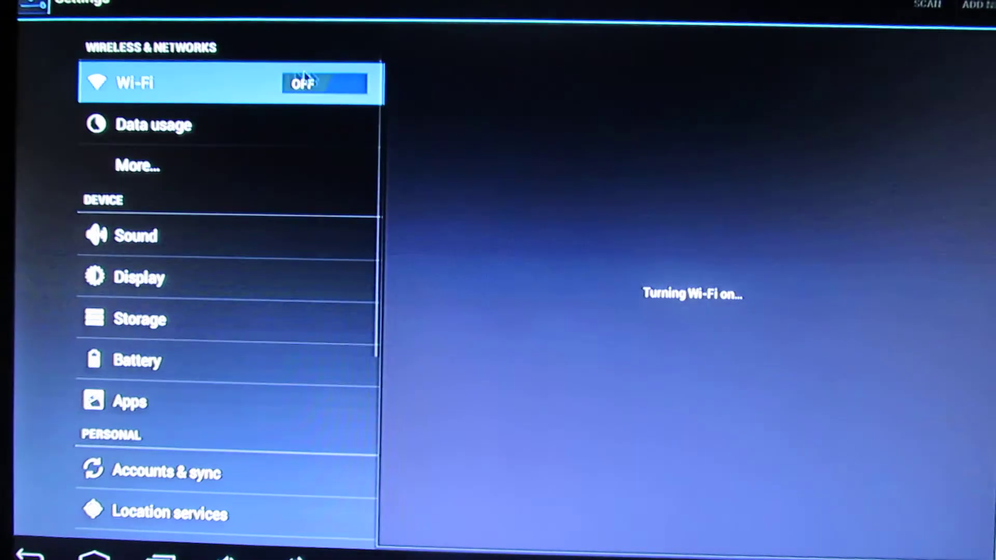